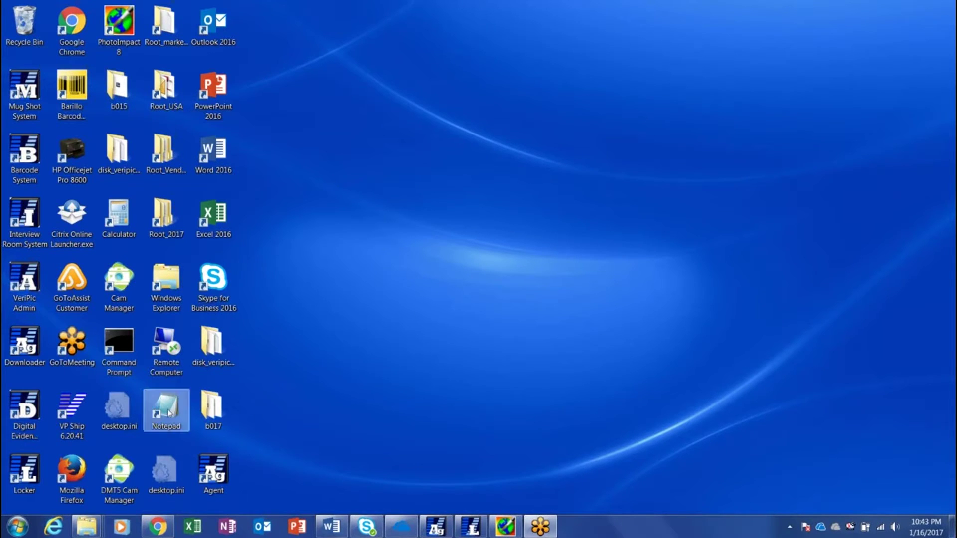
pyautogui.moveTo(83, 534)
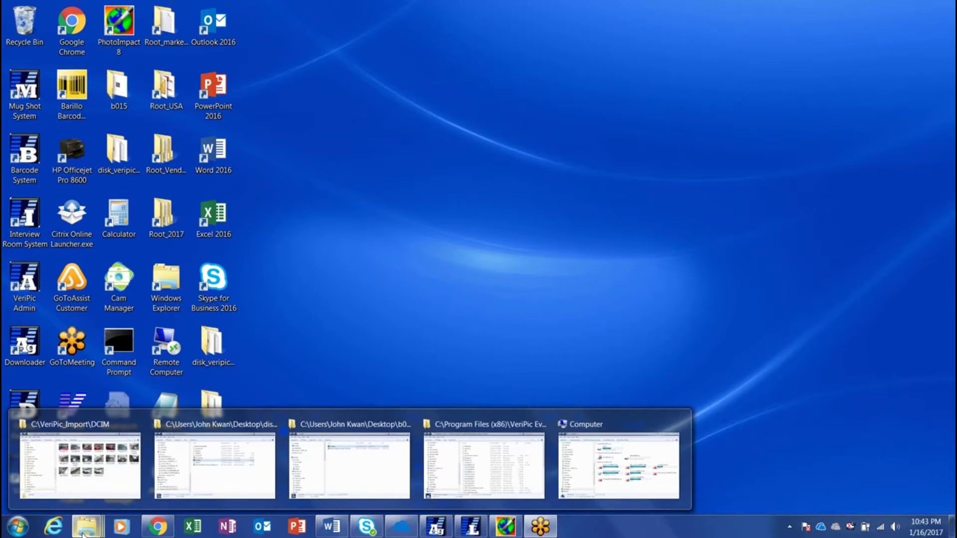
pyautogui.click(103, 484)
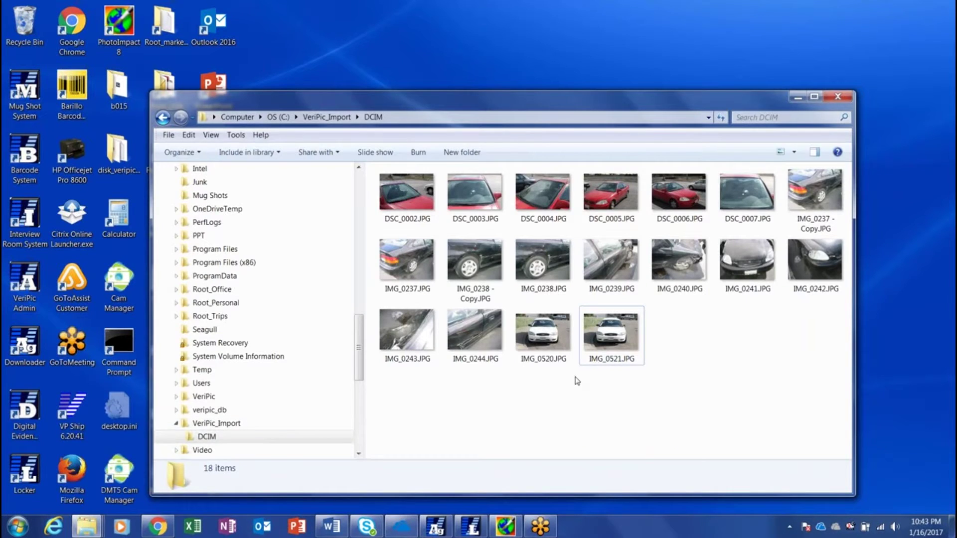
pyautogui.click(555, 344)
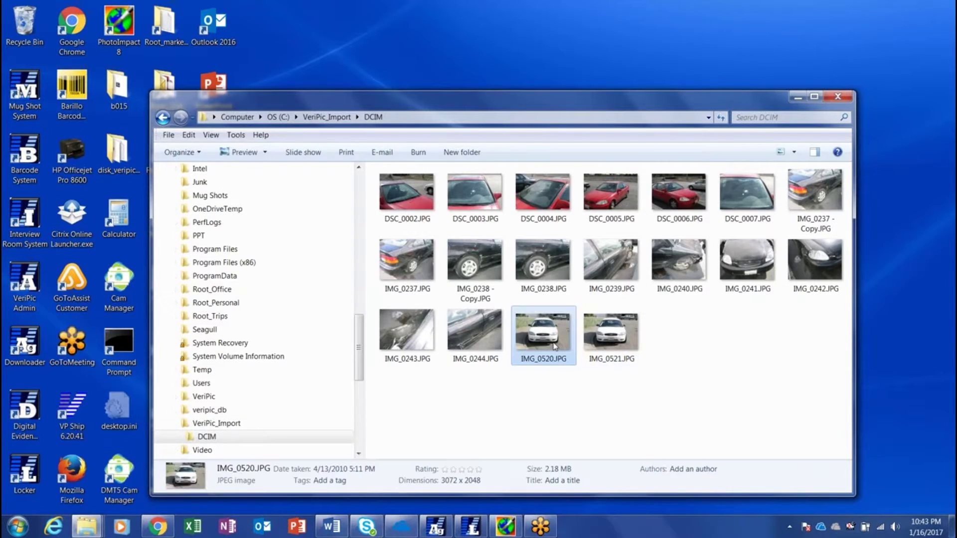
pyautogui.doubleClick(607, 349)
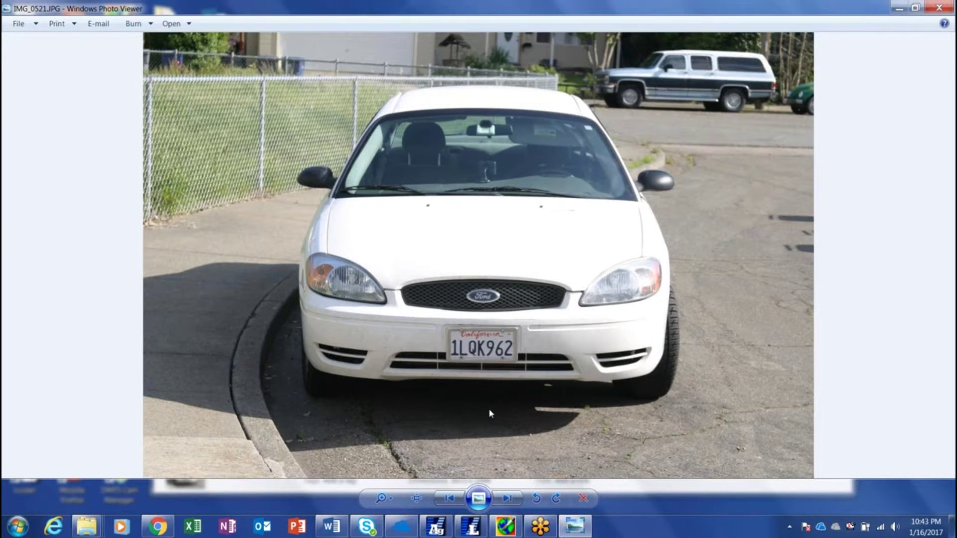
pyautogui.click(509, 504)
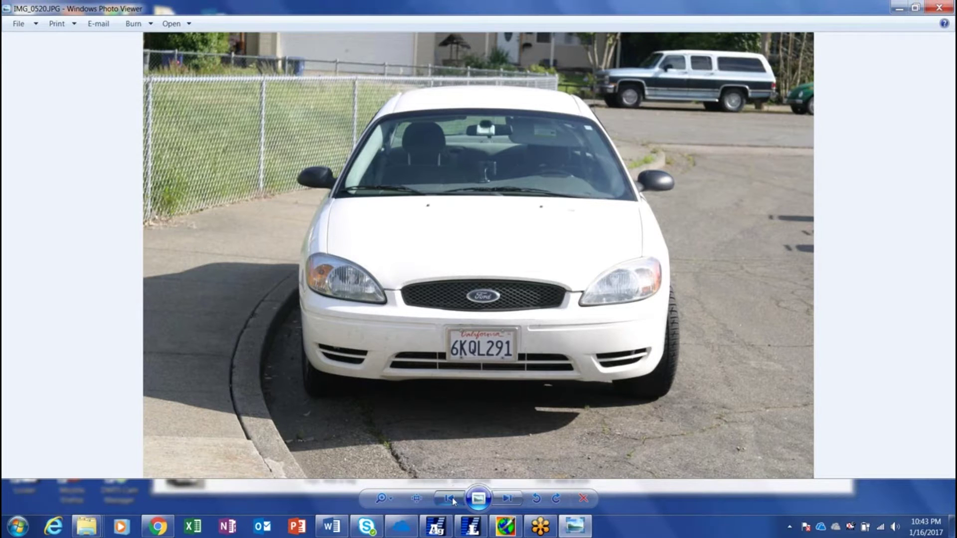
pyautogui.click(508, 500)
pyautogui.click(508, 500)
pyautogui.click(940, 7)
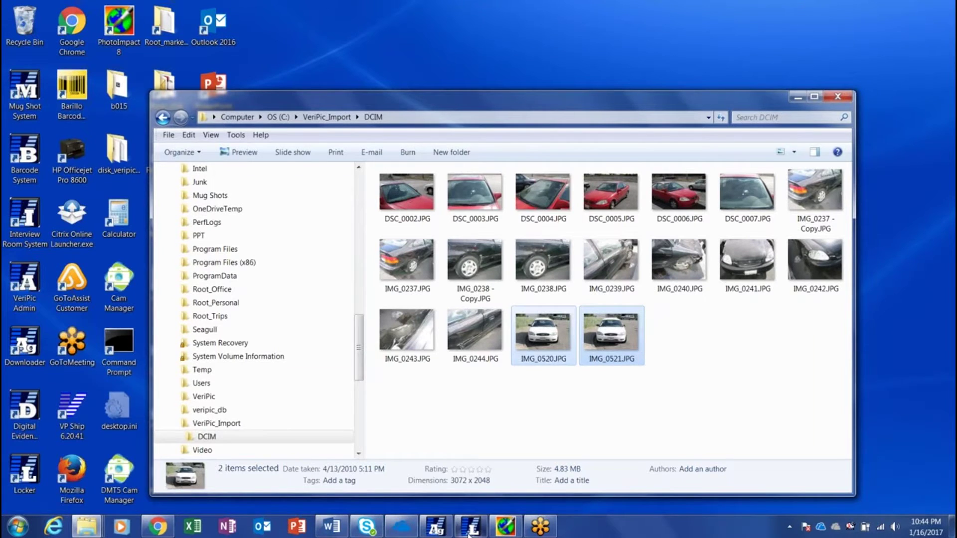
# - Launch Digital Evidence Manager from the desktop and sign in with the user name and password
pyautogui.moveTo(469, 533)
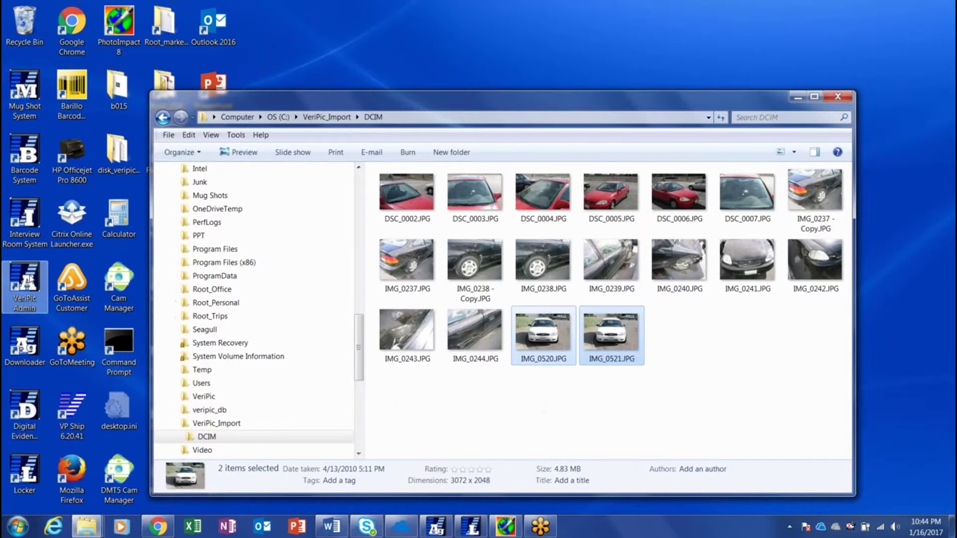
pyautogui.doubleClick(28, 412)
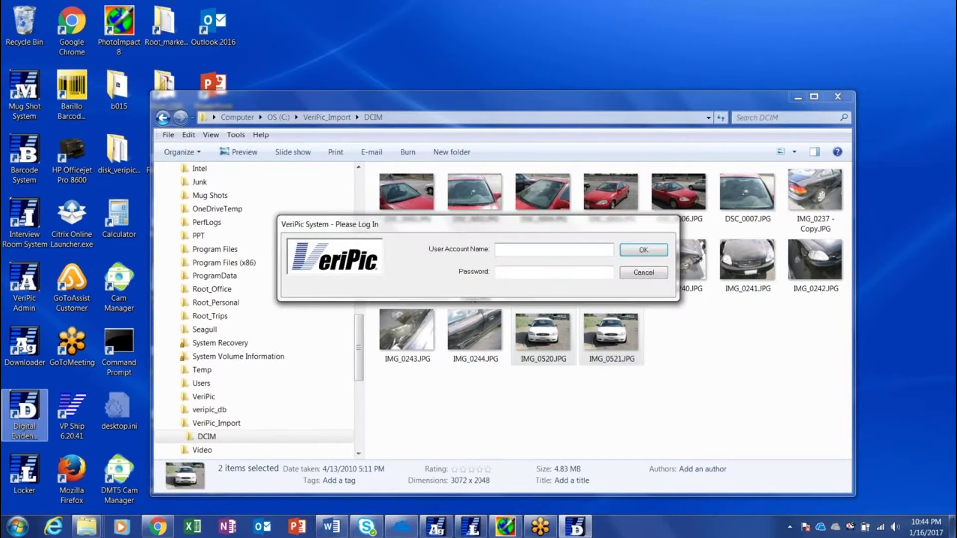
pyautogui.press('Tab')
pyautogui.write('*******')
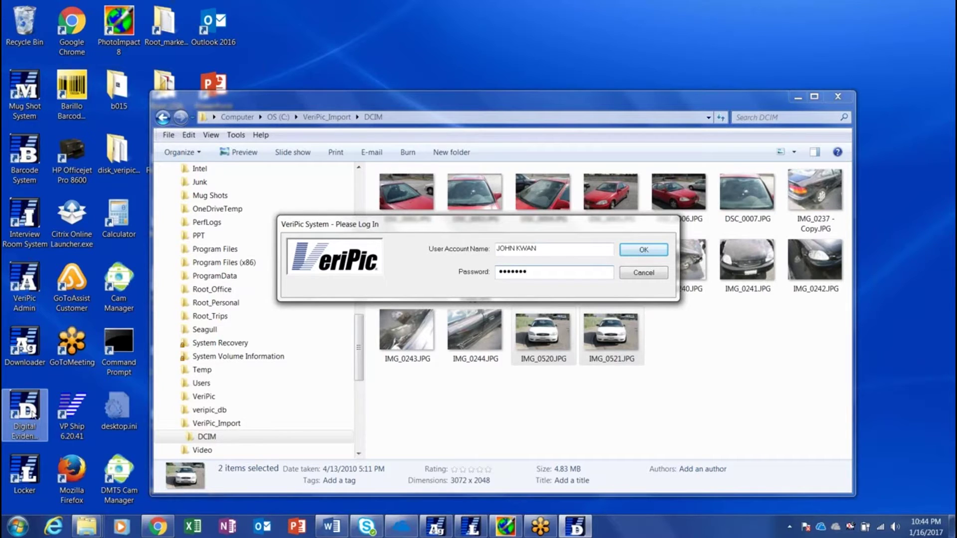
pyautogui.click(643, 250)
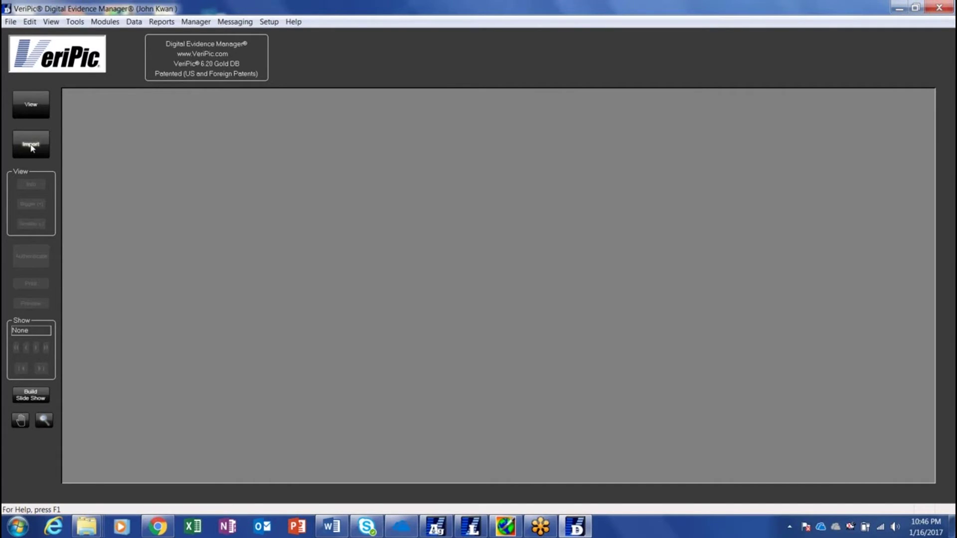
pyautogui.click(31, 146)
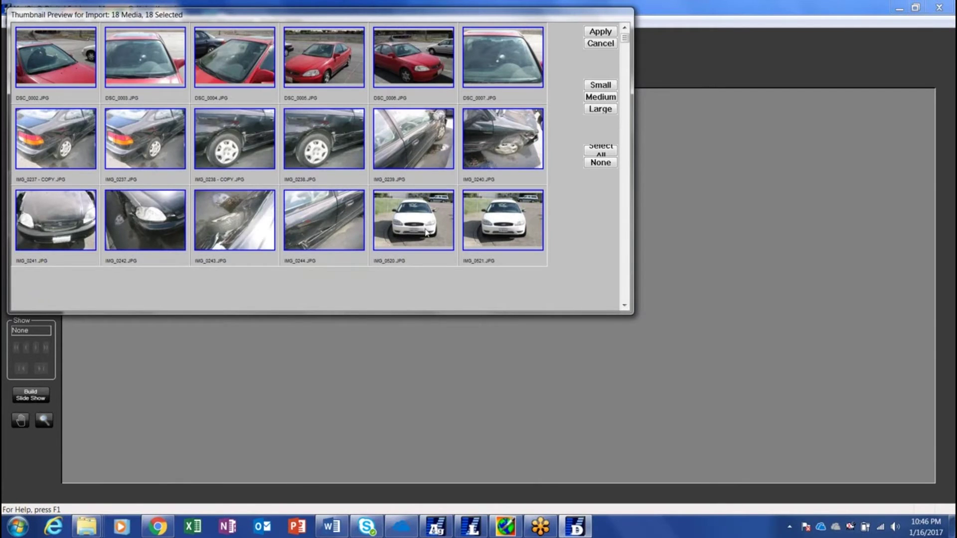
# - Mark only IMG_0520 and IMG_0521 for import and apply the selection
pyautogui.click(426, 233)
pyautogui.keyDown('ctrl'); pyautogui.click(516, 245); pyautogui.keyUp('ctrl')
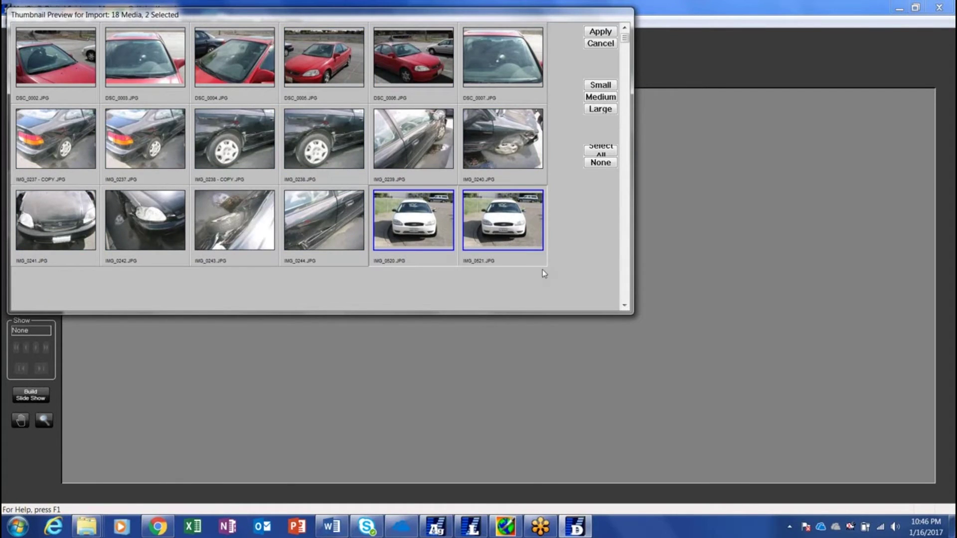
pyautogui.click(603, 33)
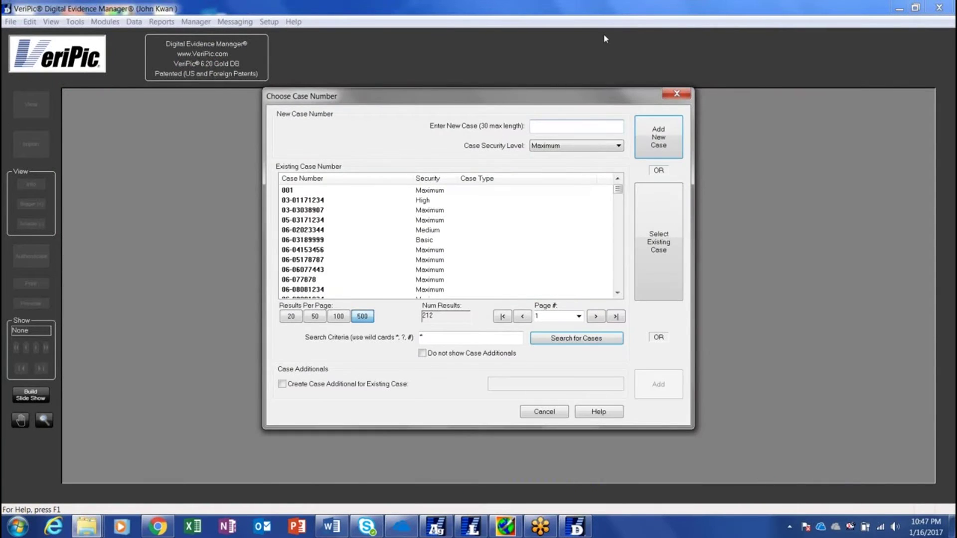
# - Create the new case number 2017_01161234 for the import
pyautogui.click(465, 337)
pyautogui.click(552, 127)
pyautogui.write('2017_')
pyautogui.write('01161234')
pyautogui.click(658, 143)
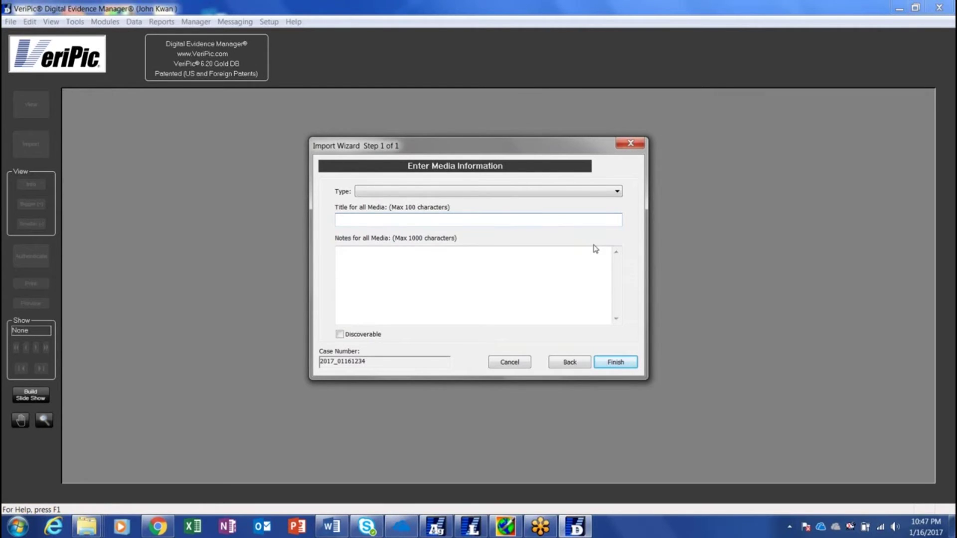
# - Enter the media title 'Test for authentication' and the note 'Demonstration'
pyautogui.write('Test for authentication')
pyautogui.press('Tab')
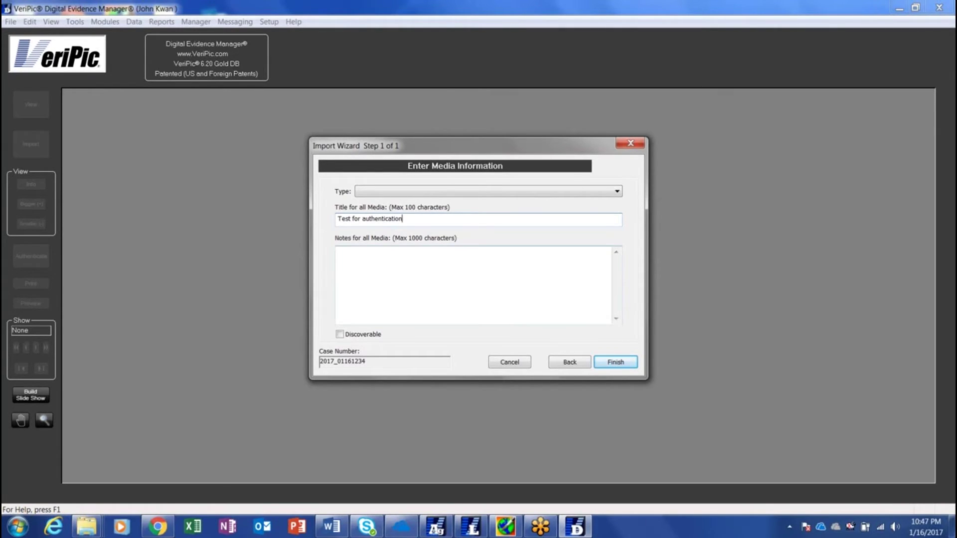
pyautogui.write('De')
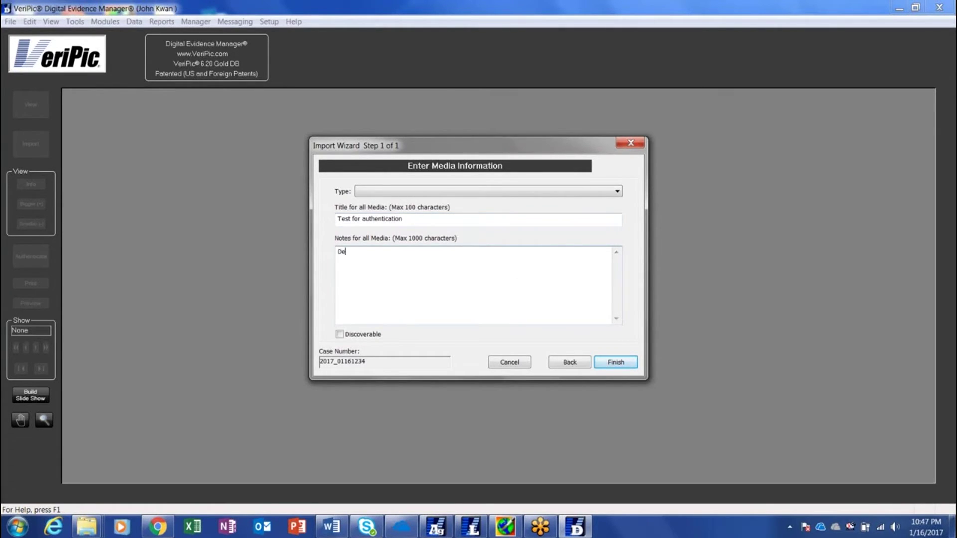
pyautogui.write('monstration')
# - Finish the Import Wizard and accept processing IMG_0521 as Secure Only
pyautogui.click(615, 362)
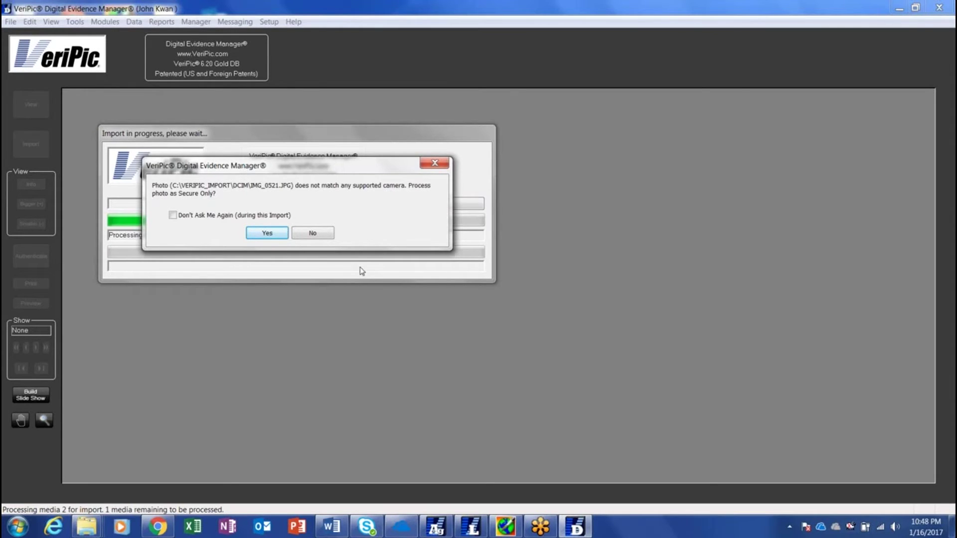
pyautogui.click(267, 234)
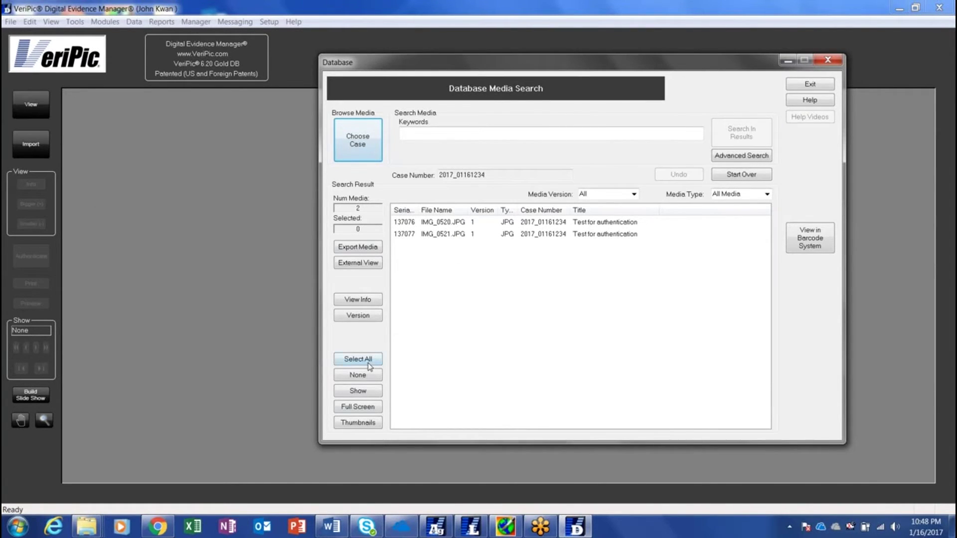
# - Show the case photos as thumbnails and open IMG_0520.JPG
pyautogui.click(364, 424)
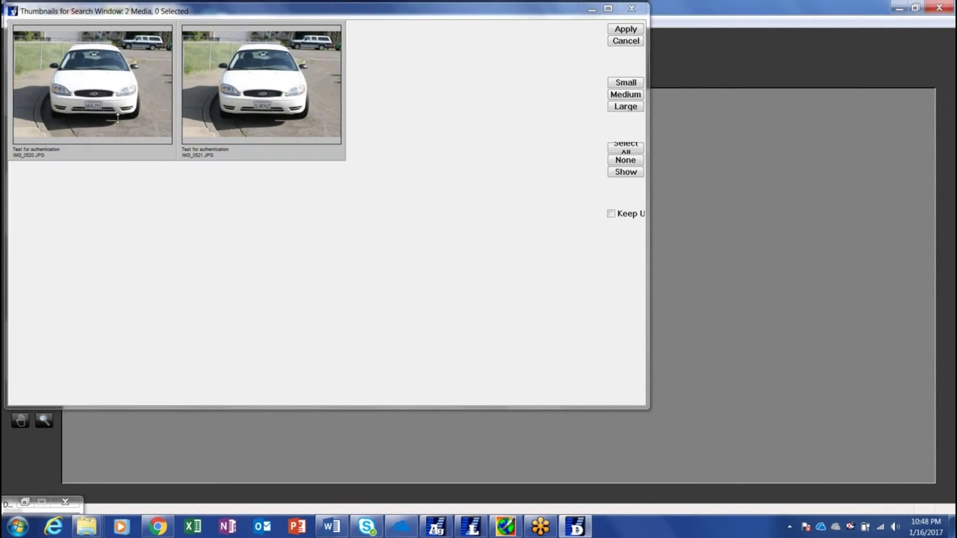
pyautogui.click(117, 119)
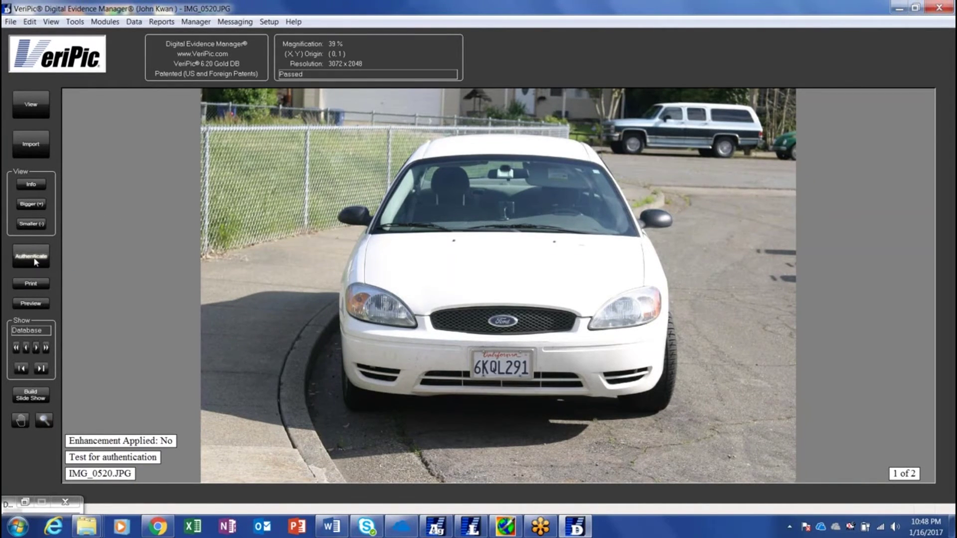
# - Authenticate IMG_0520.JPG, review the Passed Canon EOS 10D result, and close the report
pyautogui.click(34, 259)
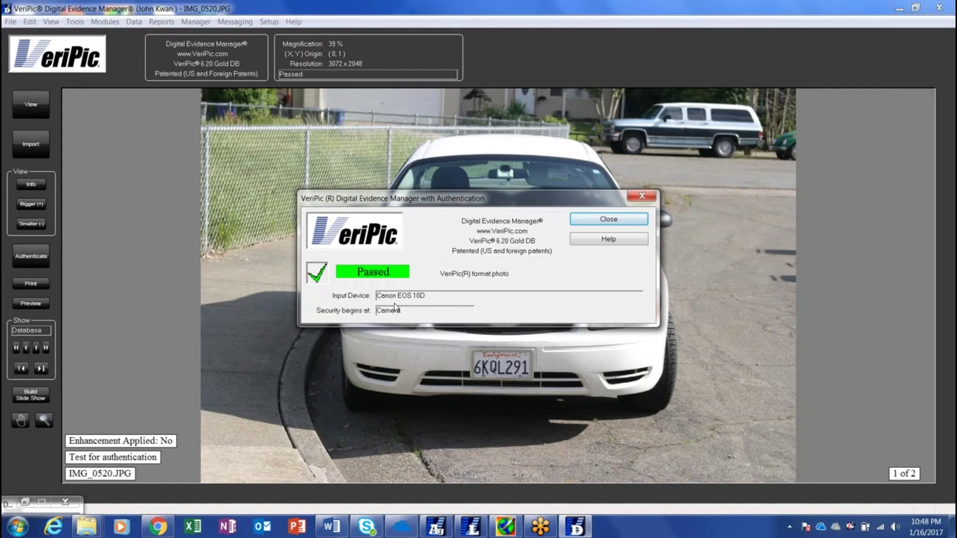
pyautogui.click(634, 220)
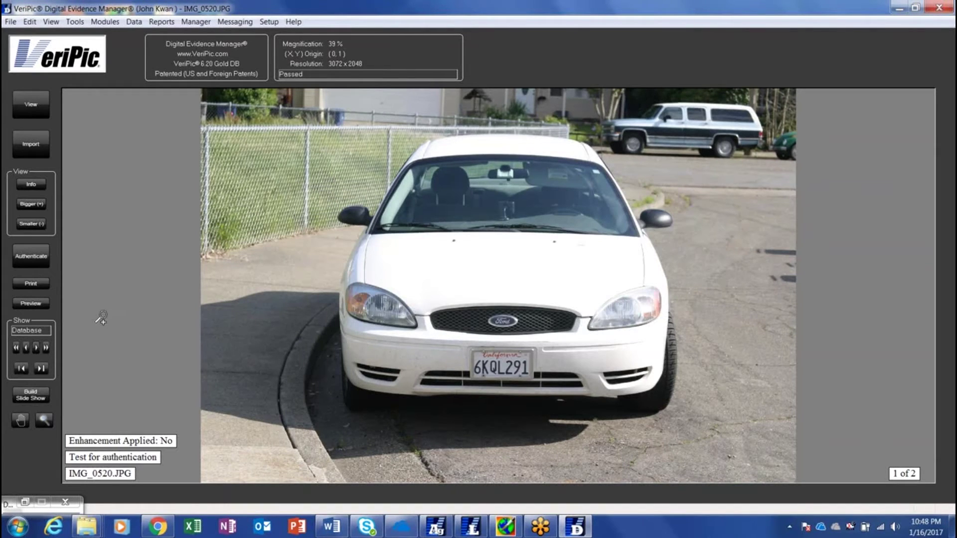
# - Load IMG_0521.JPG from Database Media Search and minimize the search window
pyautogui.click(33, 505)
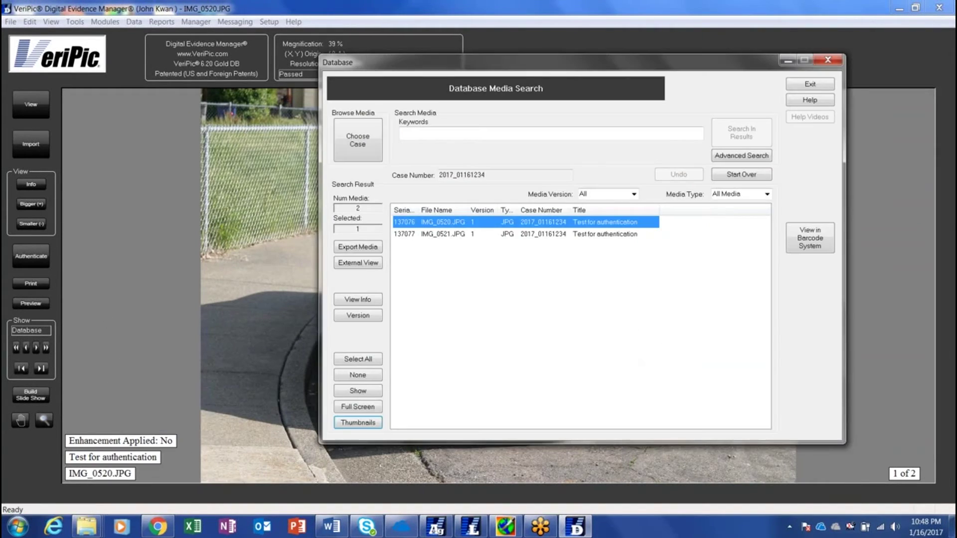
pyautogui.click(559, 235)
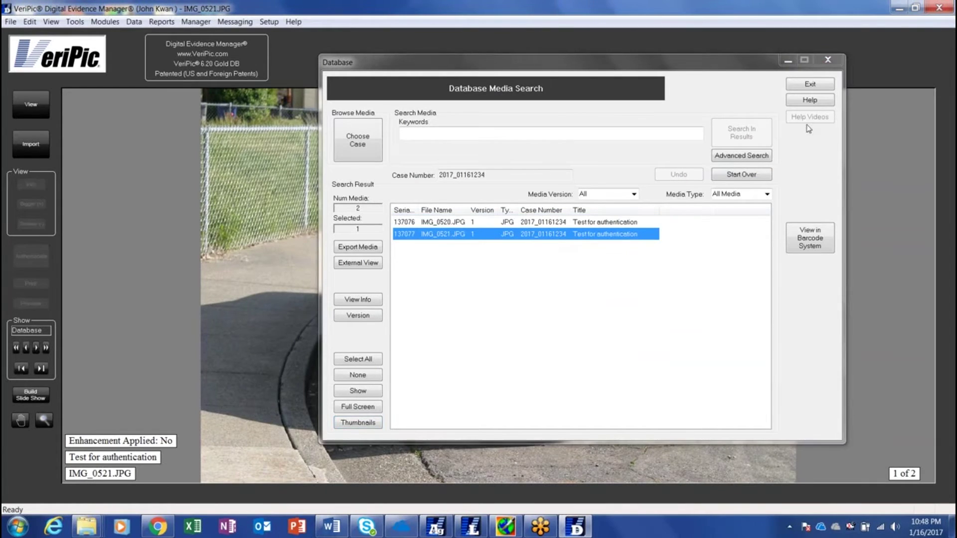
pyautogui.click(790, 60)
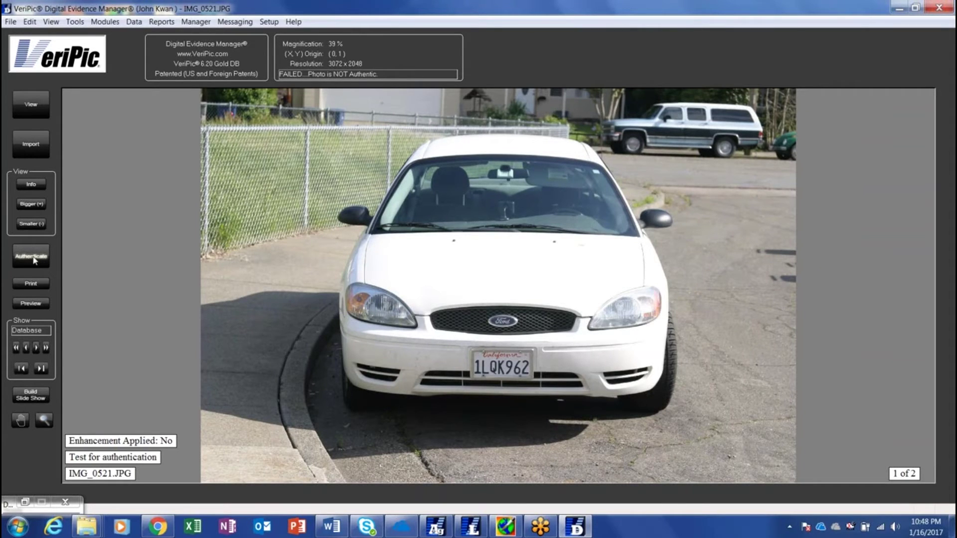
# - Authenticate IMG_0521.JPG, dismiss the Failed result, and restore Database Media Search
pyautogui.click(33, 259)
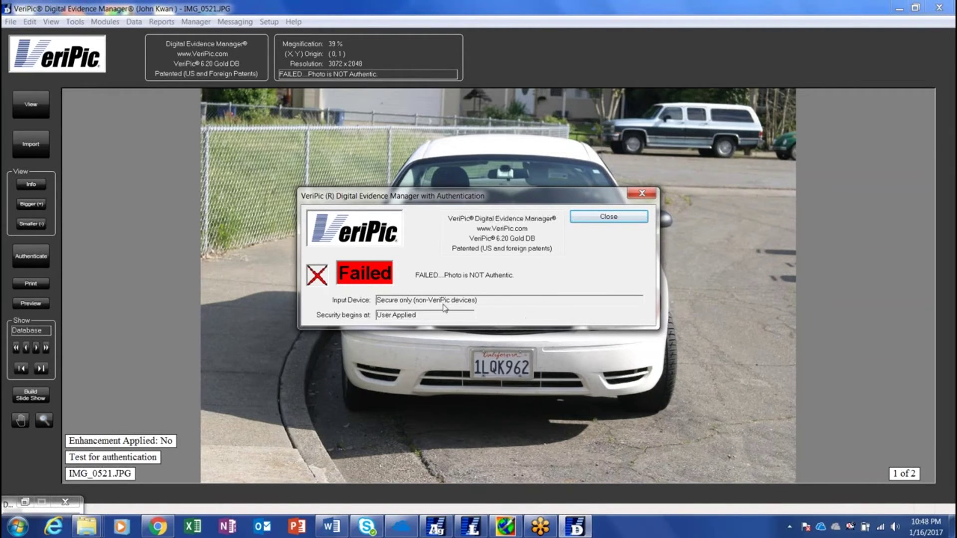
pyautogui.click(602, 216)
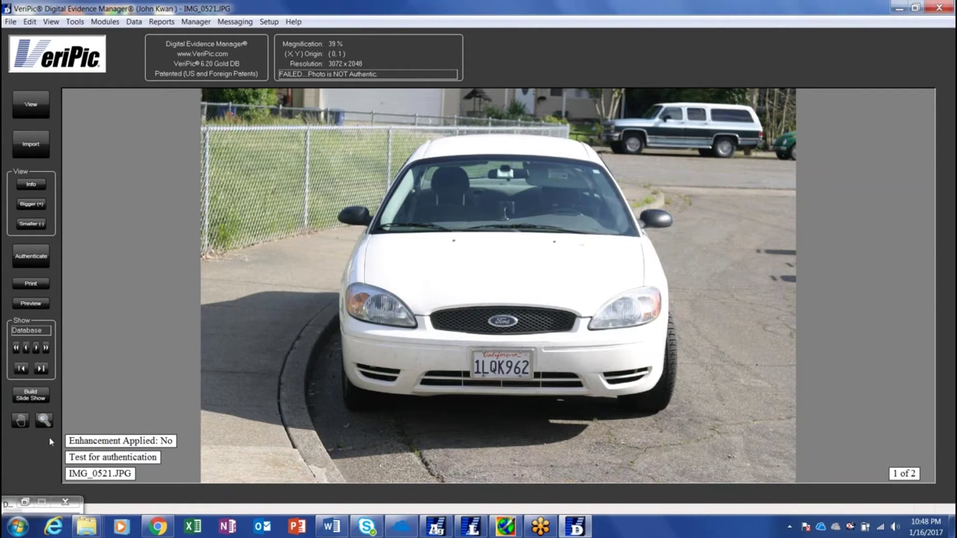
pyautogui.click(24, 504)
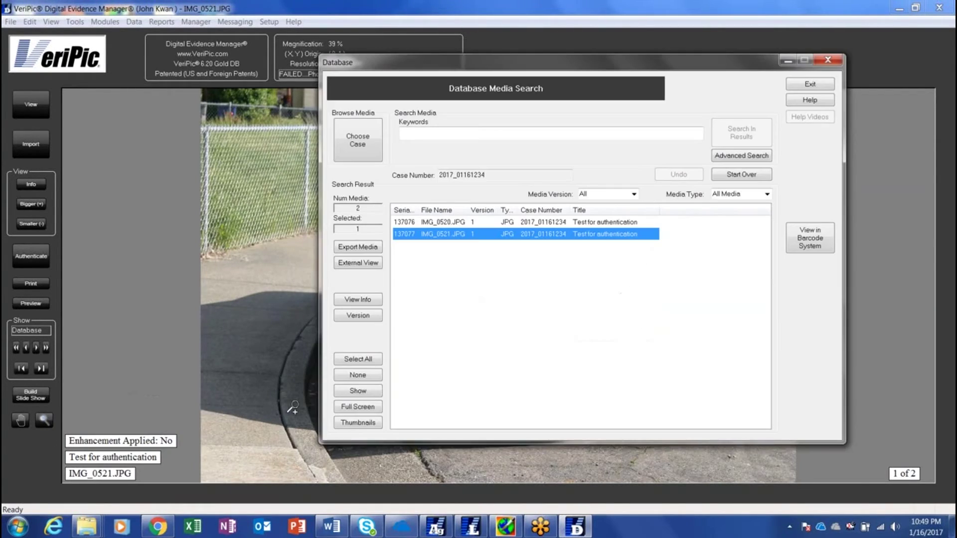
# - Select both search results and authenticate IMG_0520, which Passed
pyautogui.click(358, 359)
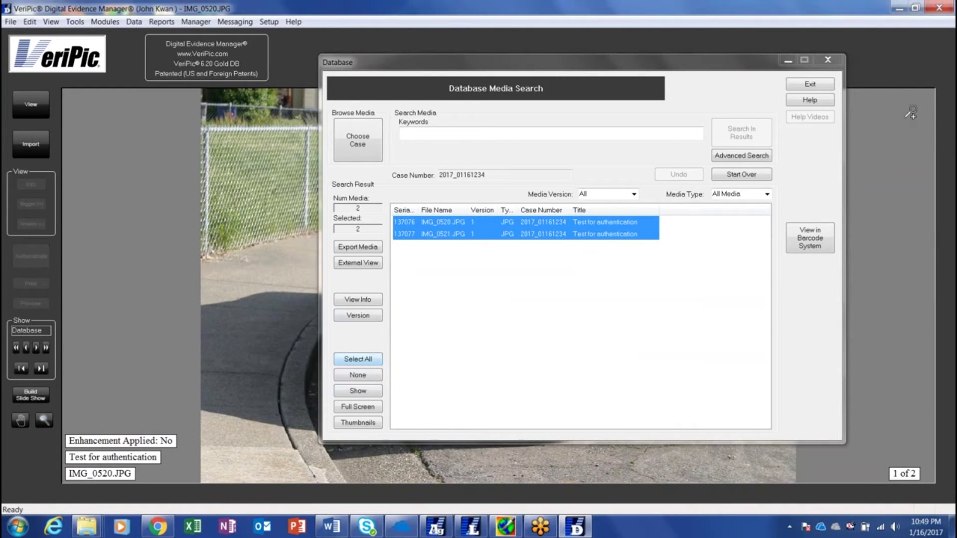
pyautogui.click(787, 60)
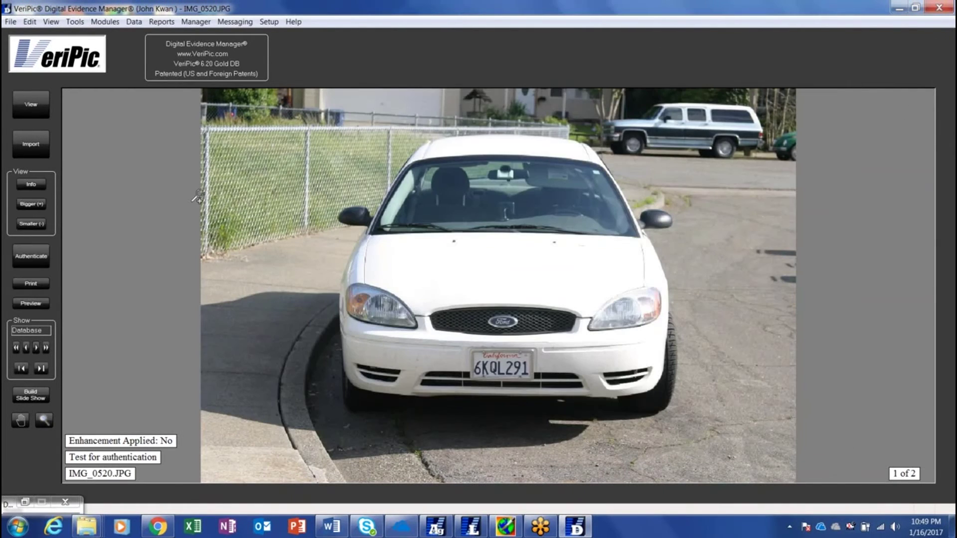
pyautogui.click(29, 258)
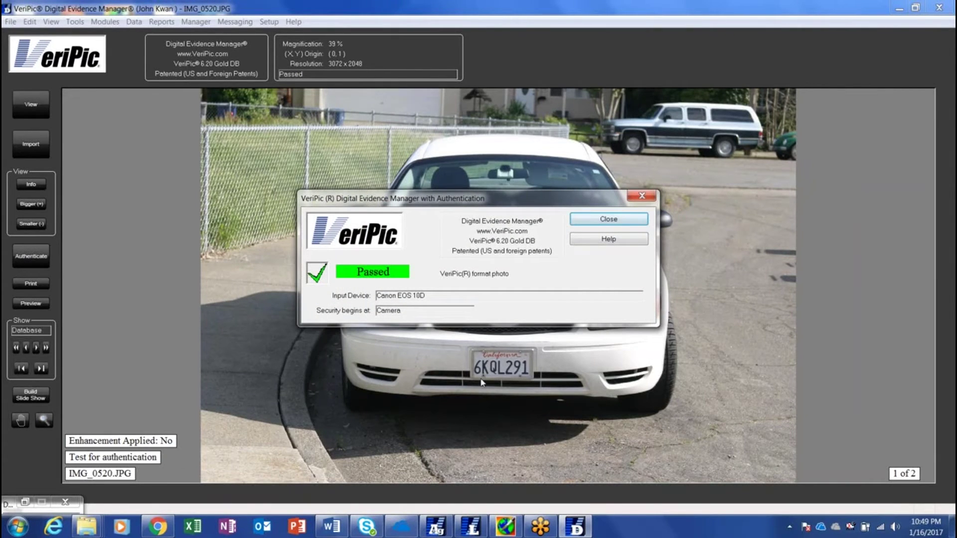
pyautogui.click(608, 219)
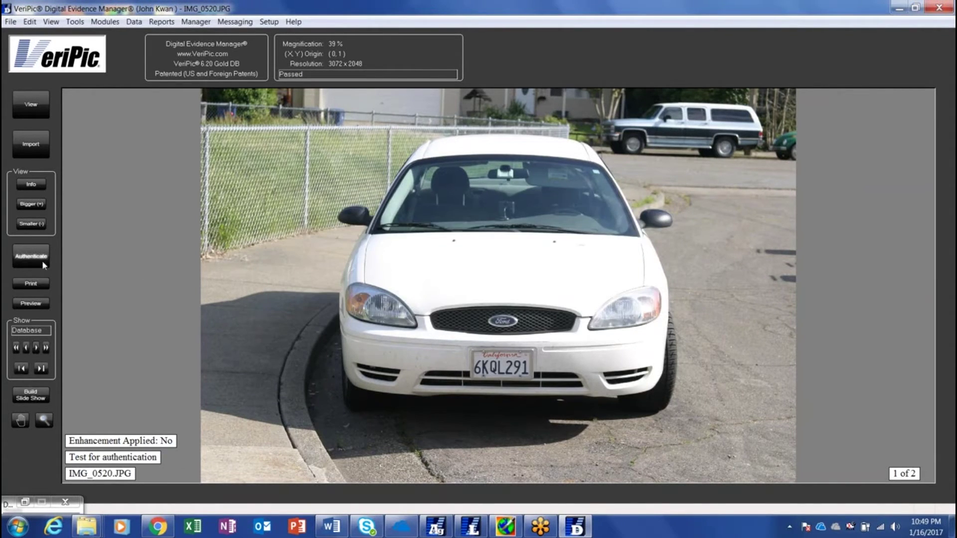
# - Authenticate the next photo, IMG_0521, which Failed, then minimize VeriPic
pyautogui.click(36, 348)
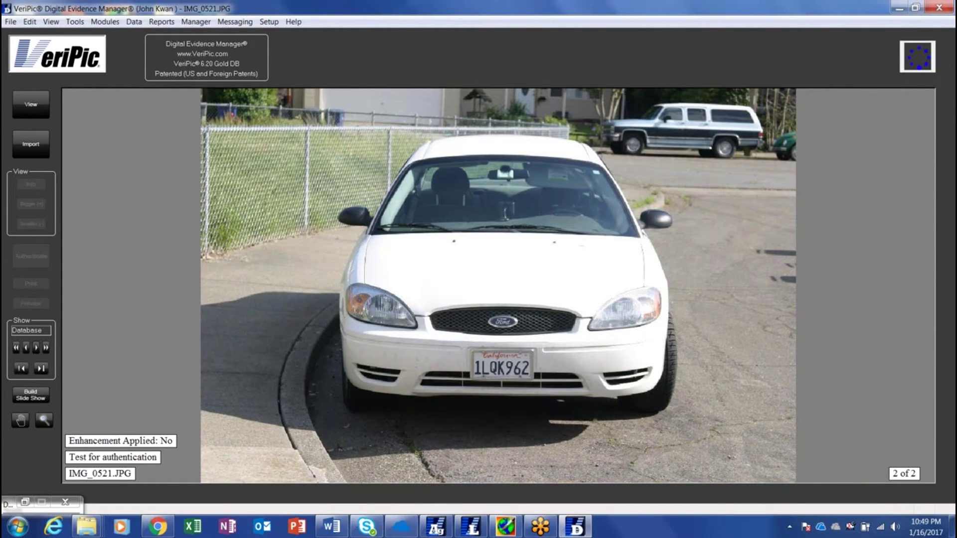
pyautogui.click(37, 261)
pyautogui.click(609, 216)
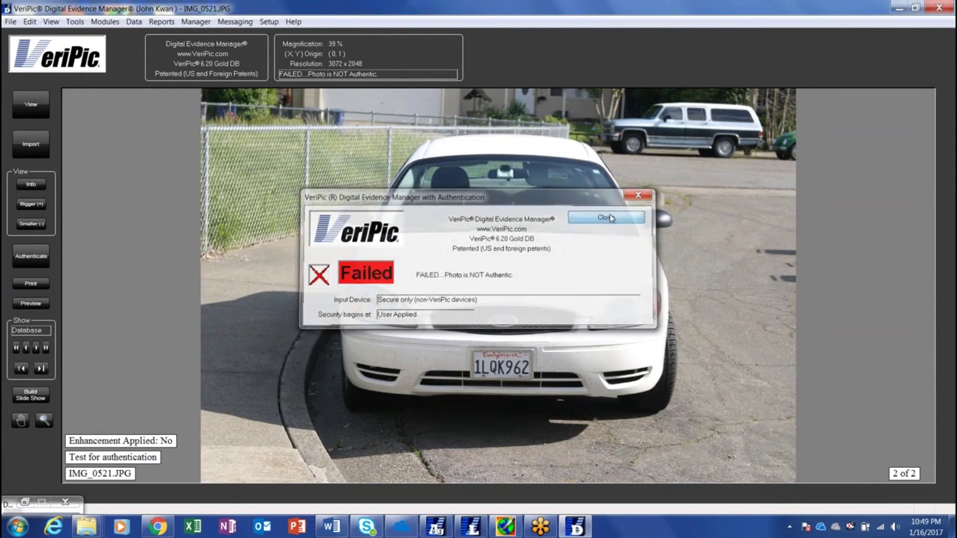
pyautogui.click(900, 9)
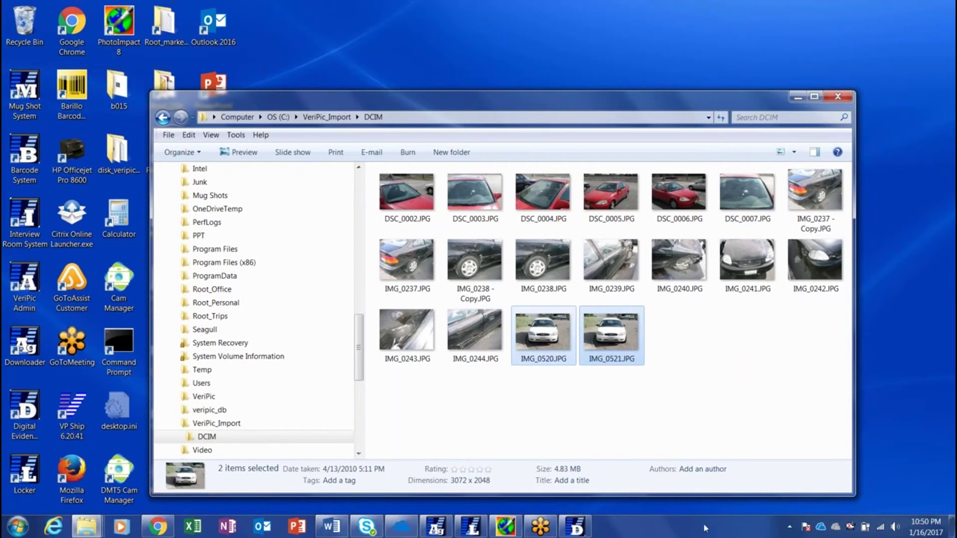
# - Bring the PhotoImpact window with IMG_0520.JPG back to the front from the taskbar
pyautogui.click(501, 533)
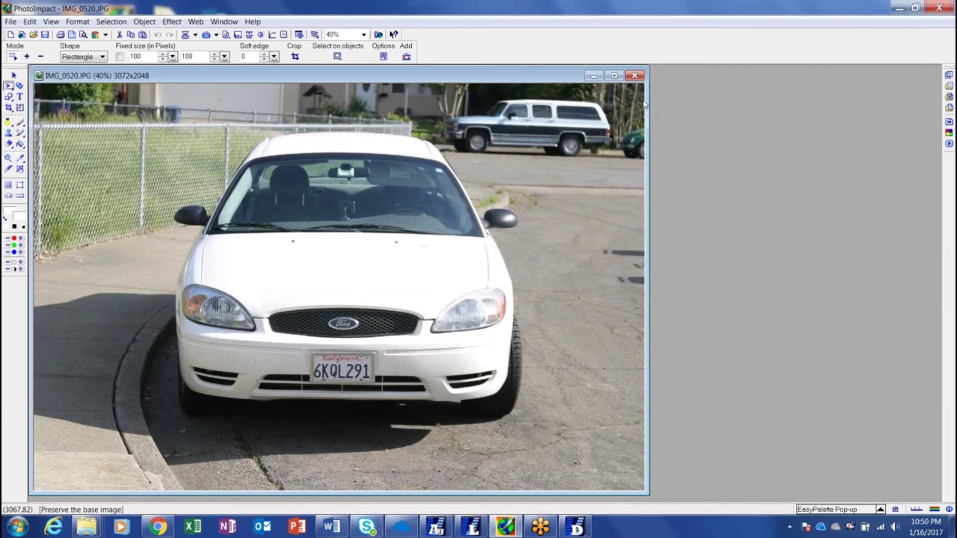
# - Maximize the image, zoom to 400% on plate 6KQL291, and select the Clone-Paintbrush
pyautogui.click(615, 76)
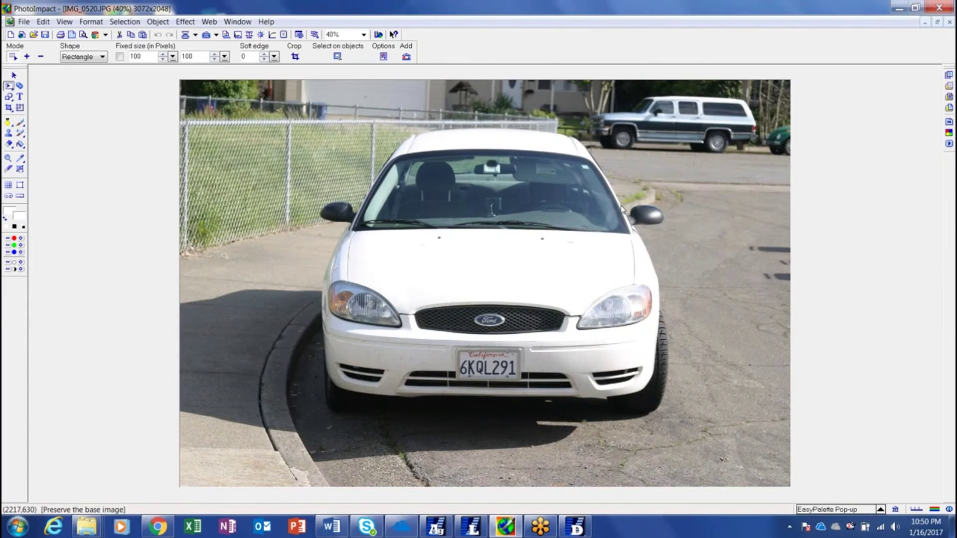
pyautogui.click(8, 159)
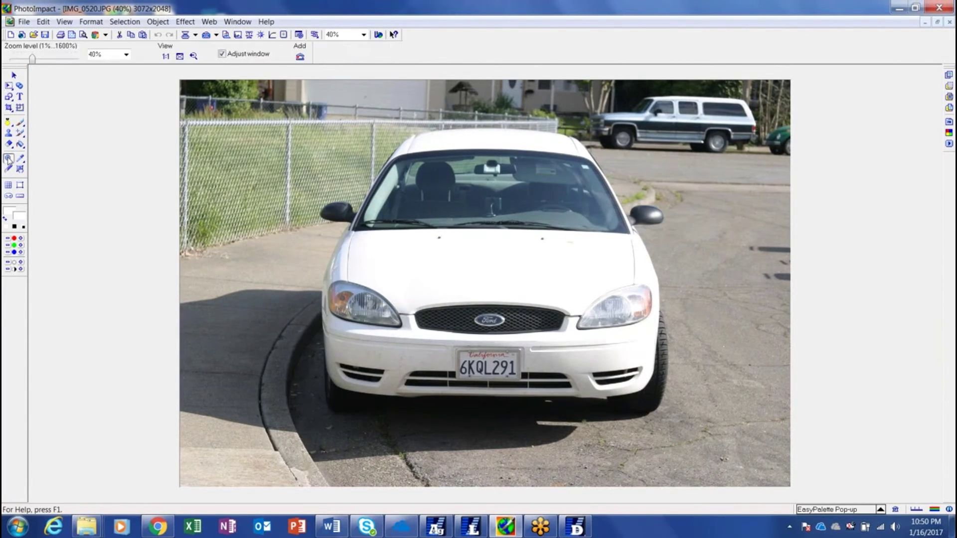
pyautogui.click(489, 364)
pyautogui.click(487, 352)
pyautogui.click(487, 289)
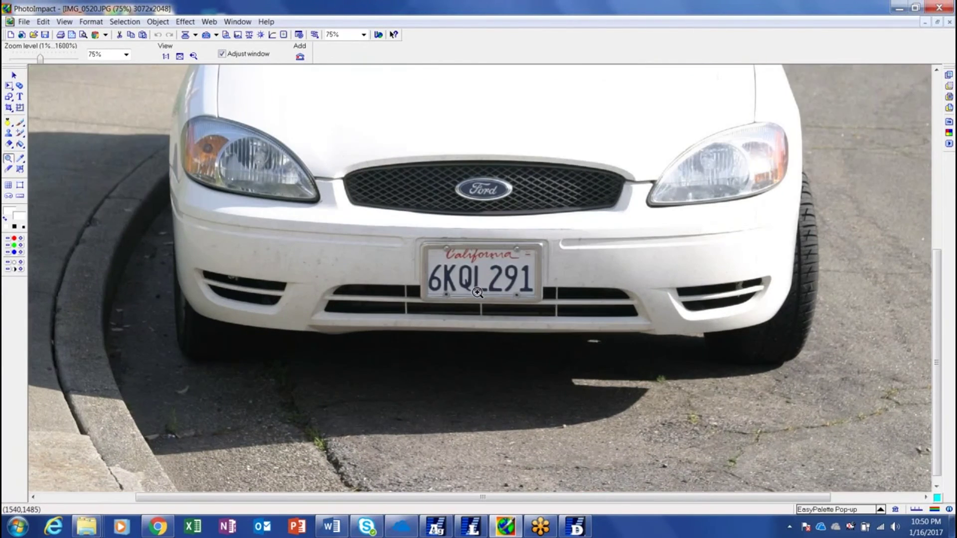
pyautogui.click(487, 280)
pyautogui.click(487, 280)
pyautogui.click(457, 271)
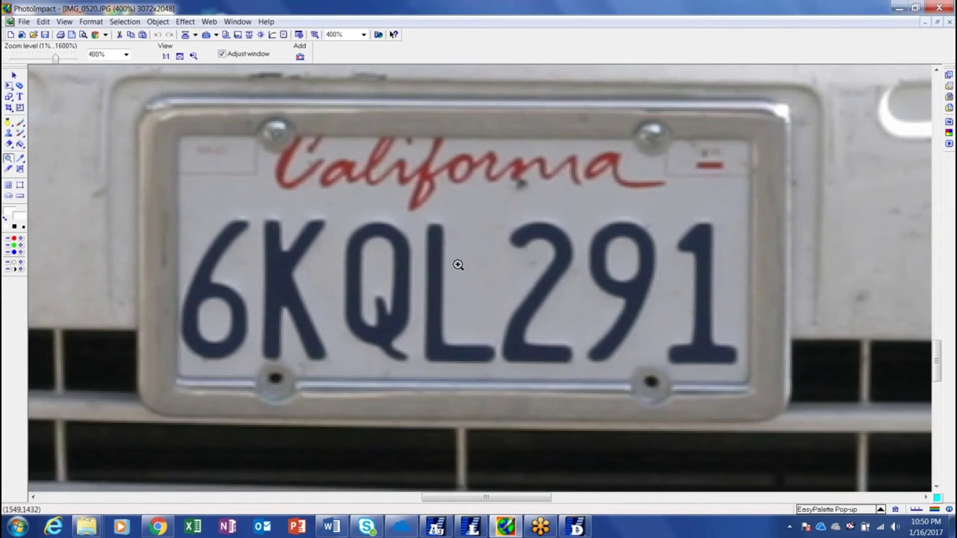
pyautogui.click(21, 134)
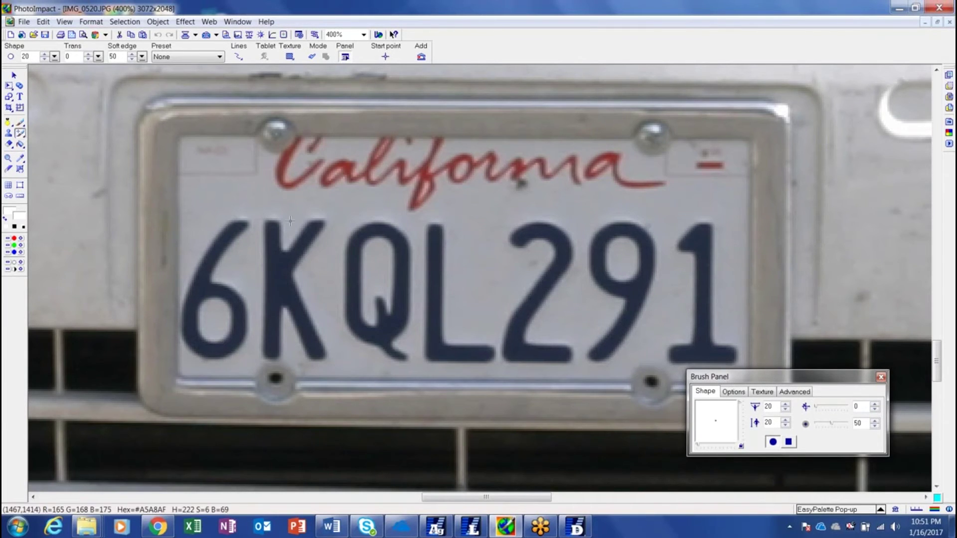
# - Shrink the clone brush to size 10 and clone an L over the 2, giving 6KQLL91
pyautogui.click(45, 59)
pyautogui.click(44, 59)
pyautogui.click(45, 59)
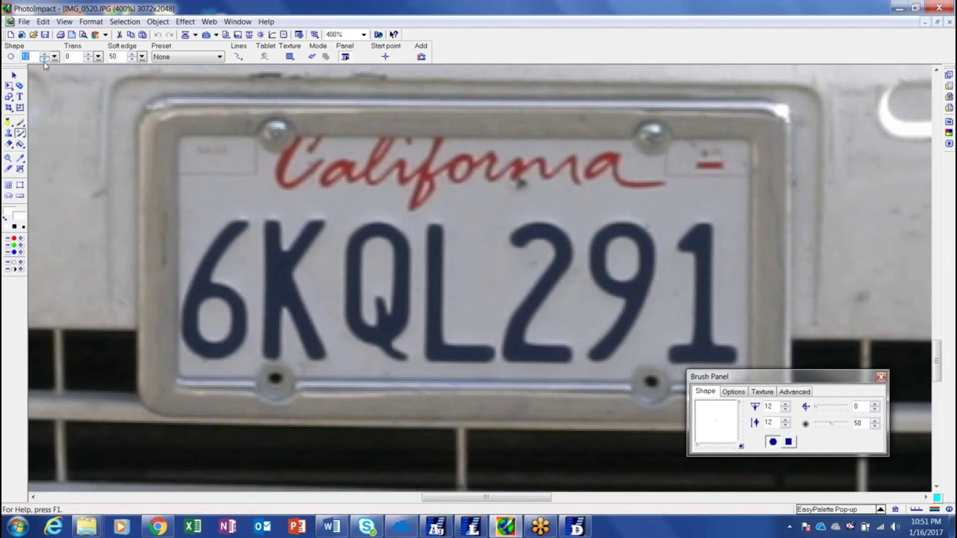
pyautogui.click(44, 59)
pyautogui.click(44, 59)
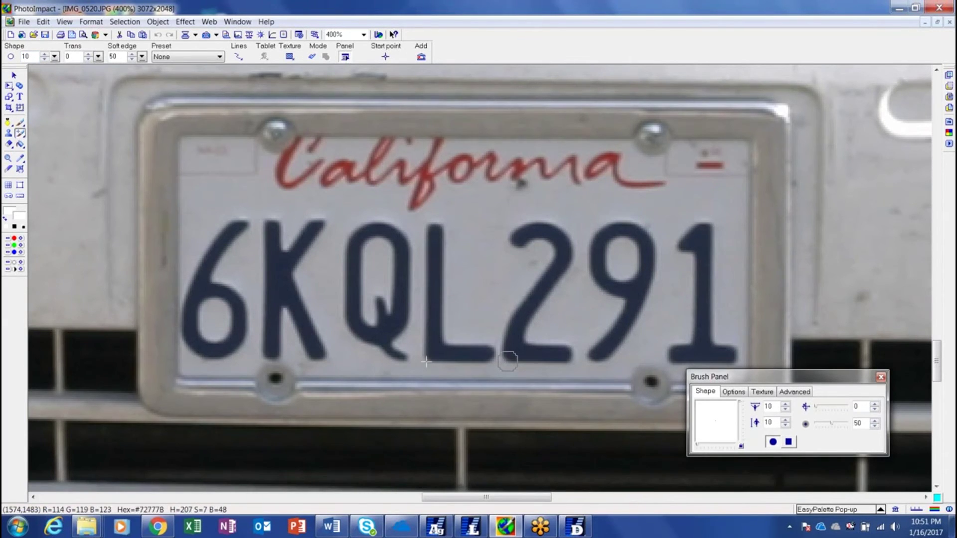
pyautogui.moveTo(506, 344)
pyautogui.mouseDown()
pyautogui.moveTo(506, 234)
pyautogui.moveTo(538, 231)
pyautogui.moveTo(520, 269)
pyautogui.moveTo(522, 351)
pyautogui.moveTo(566, 348)
pyautogui.mouseUp()
pyautogui.moveTo(527, 319)
pyautogui.mouseDown()
pyautogui.moveTo(544, 294)
pyautogui.moveTo(531, 227)
pyautogui.moveTo(555, 229)
pyautogui.moveTo(548, 238)
pyautogui.moveTo(568, 288)
pyautogui.moveTo(558, 262)
pyautogui.mouseUp()
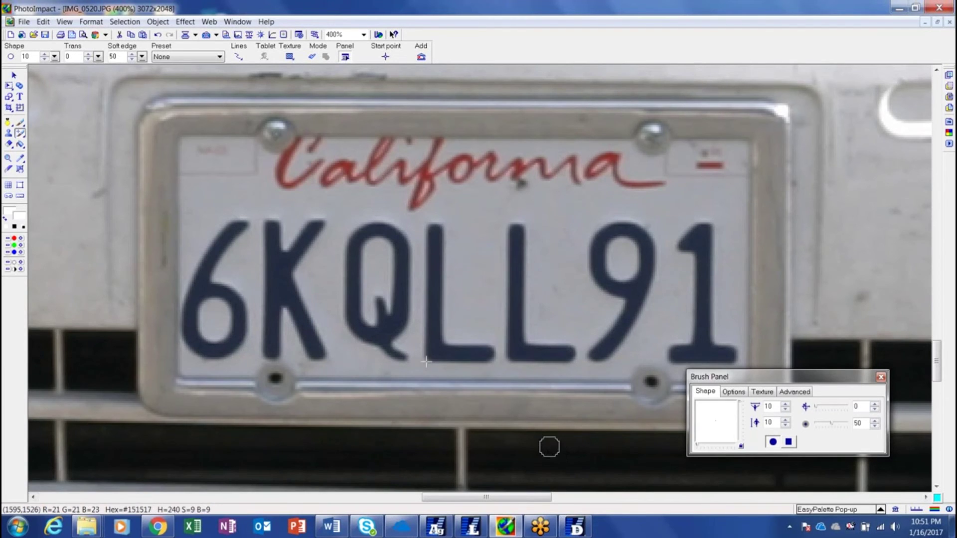